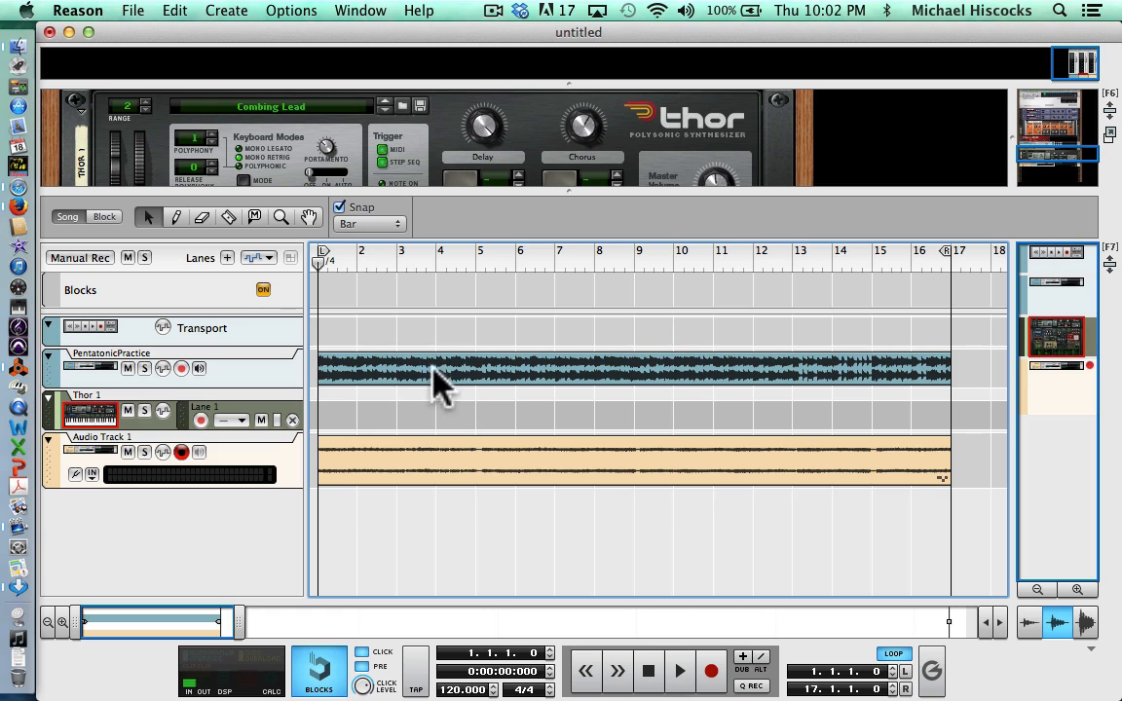
Step: Fold the PentatonicPractice, Thor 1 and Transport tracks in the sequencer track list
{"action": "left_click", "coordinate": [48, 357]}
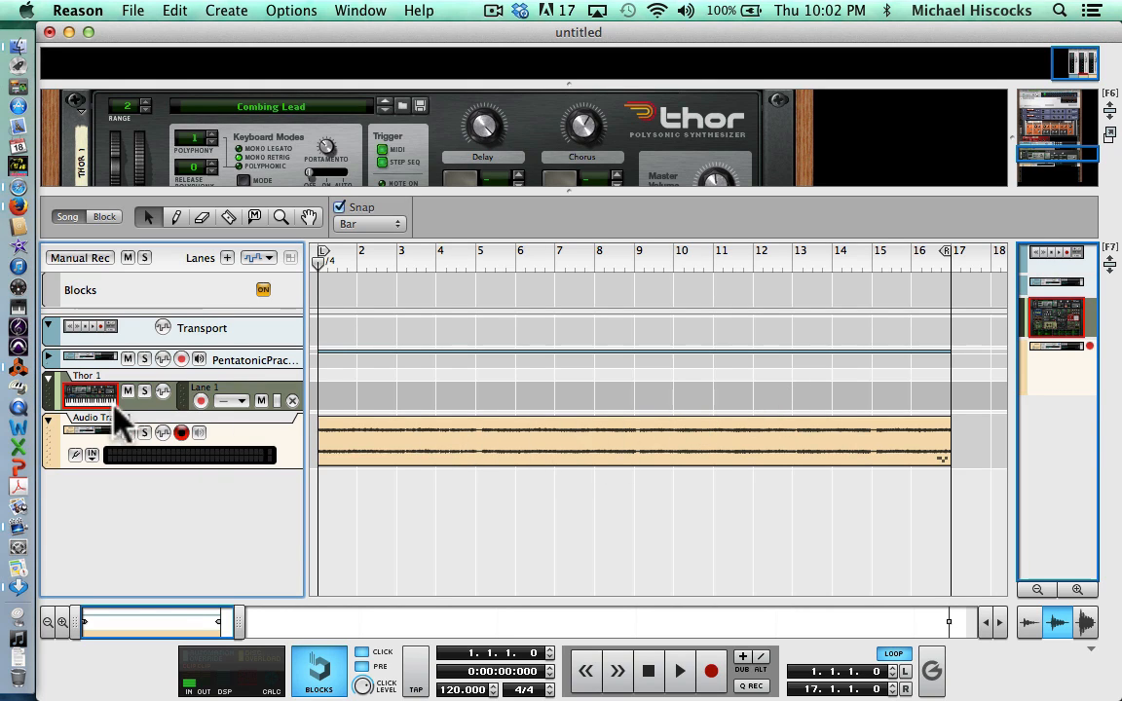
{"action": "left_click", "coordinate": [47, 380]}
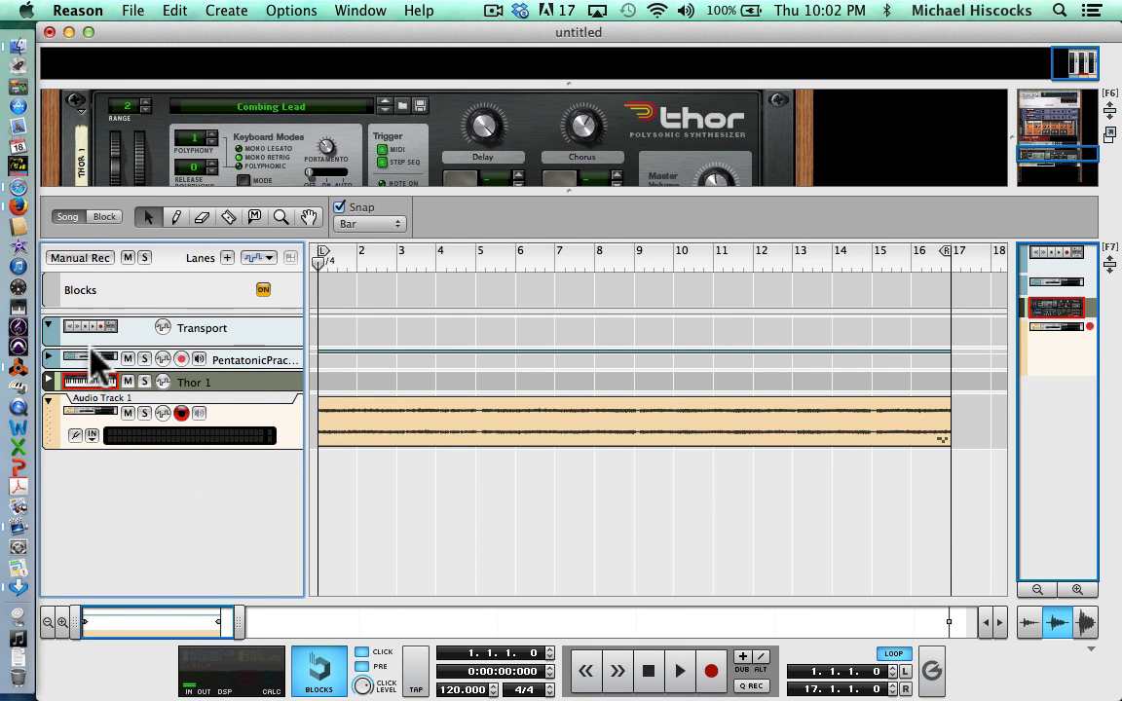
{"action": "left_click", "coordinate": [49, 325]}
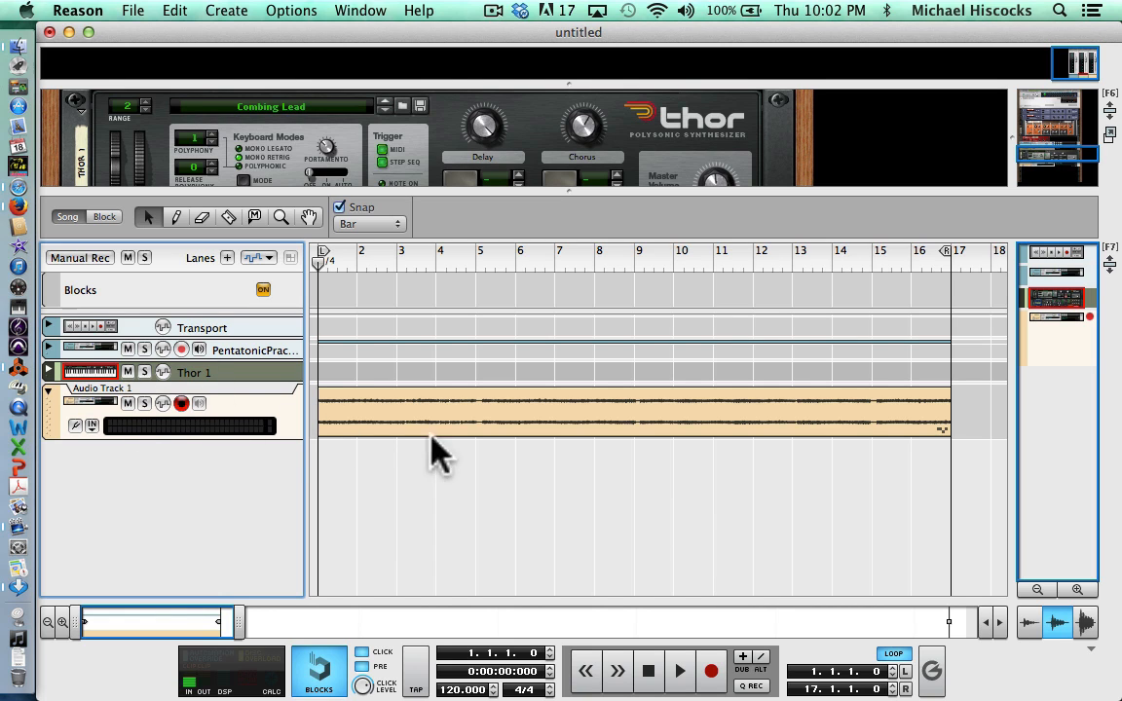
Step: Enlarge Audio Track 1's lane to its maximum height and fit the sixteen-bar loop across the sequencer
{"action": "left_click", "coordinate": [1077, 591]}
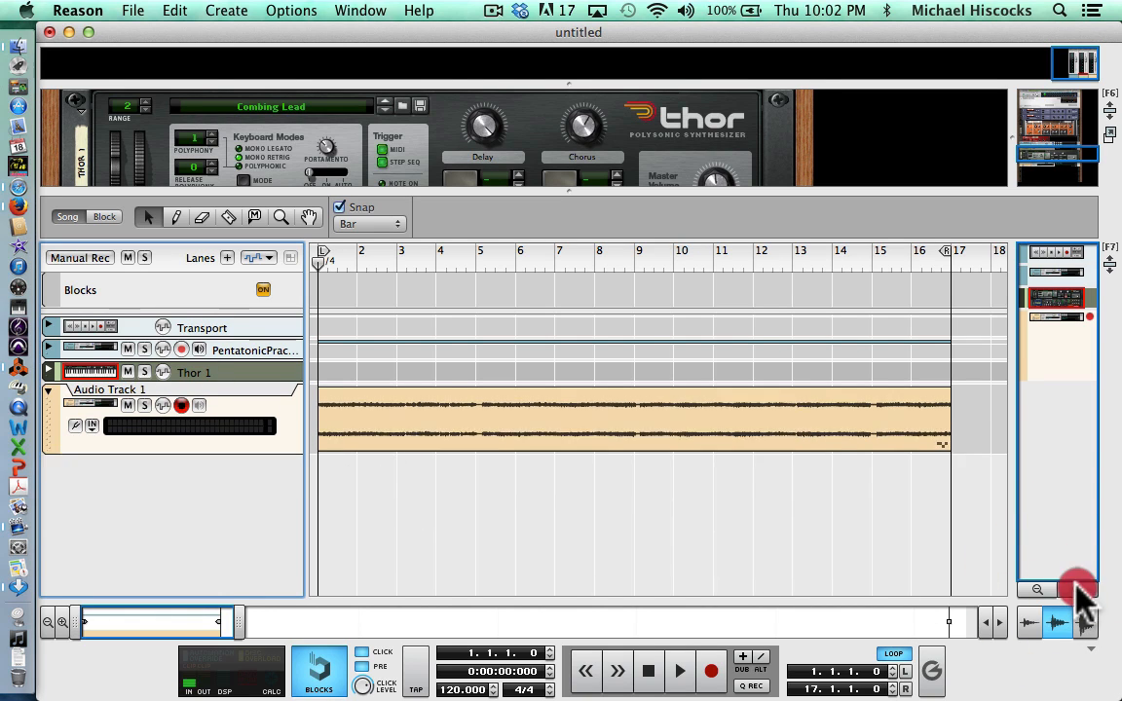
{"action": "left_click", "coordinate": [1077, 590]}
{"action": "left_click", "coordinate": [1077, 590]}
{"action": "left_click", "coordinate": [1077, 590]}
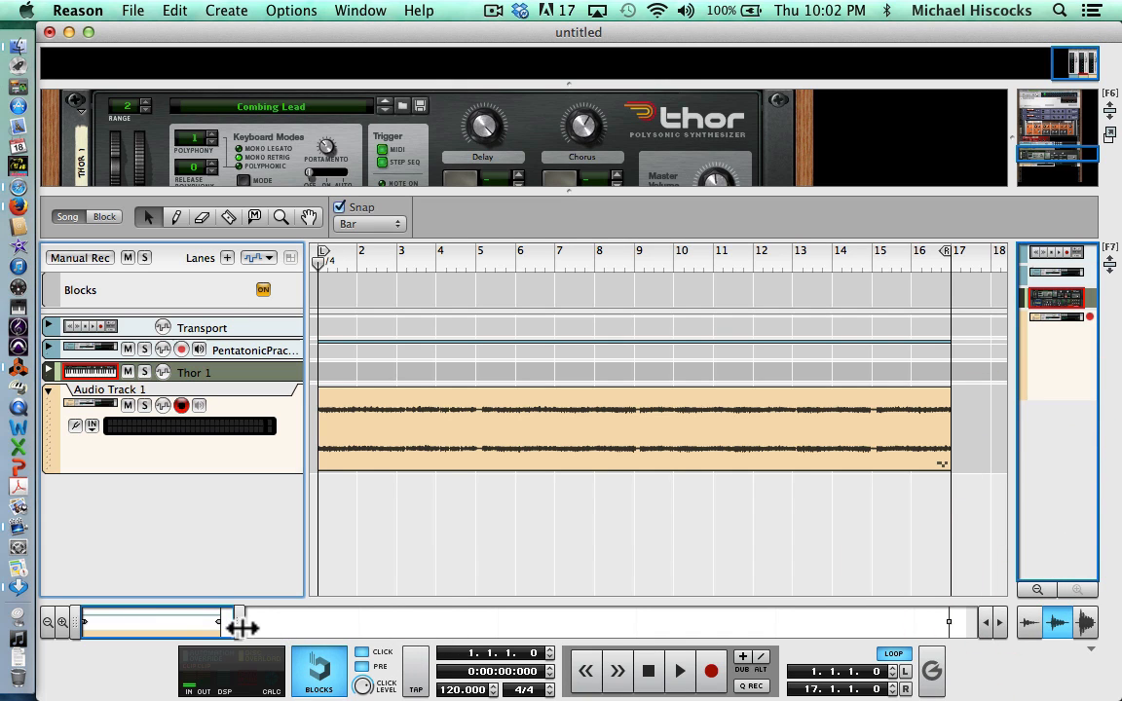
{"action": "left_click_drag", "start_coordinate": [241, 628], "coordinate": [226, 628]}
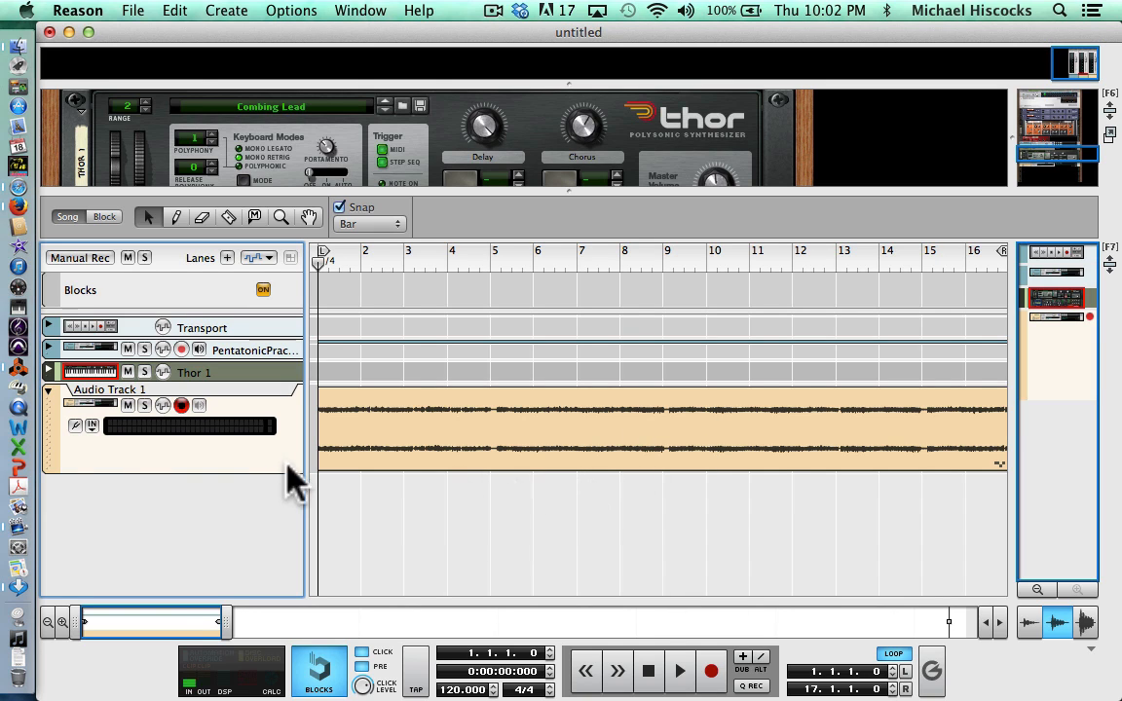
Step: Turn off record enable on Audio Track 1, play several bars of the song, and return the playhead to the start
{"action": "left_click", "coordinate": [181, 406]}
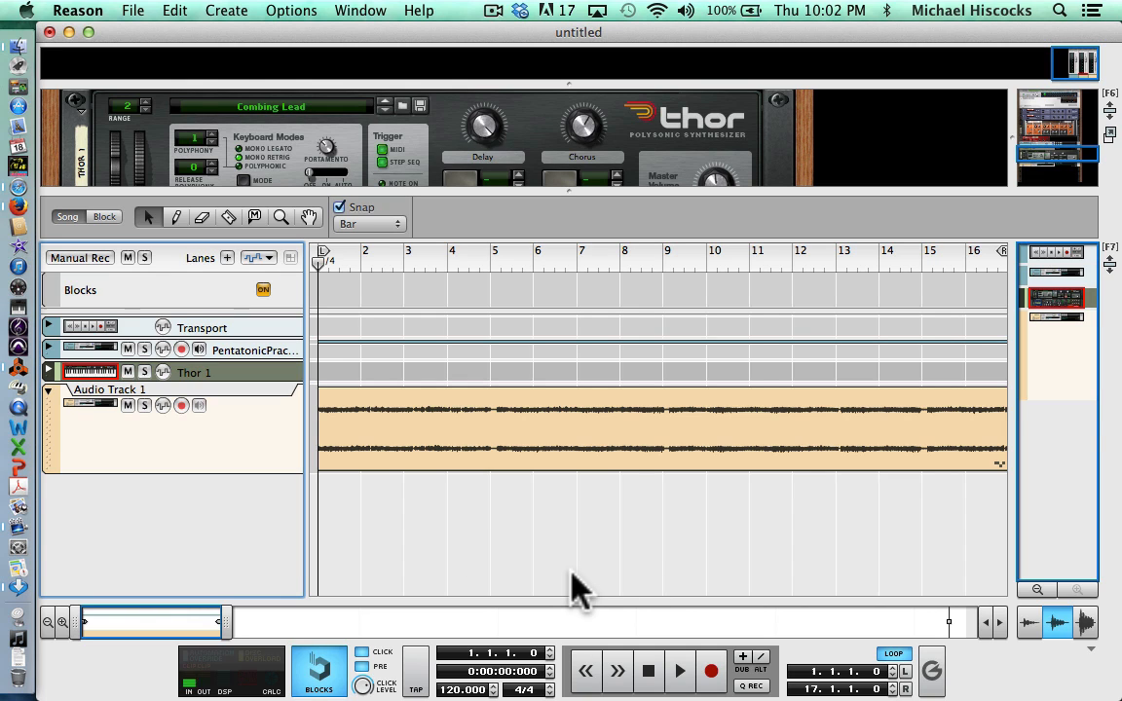
{"action": "key", "text": "space"}
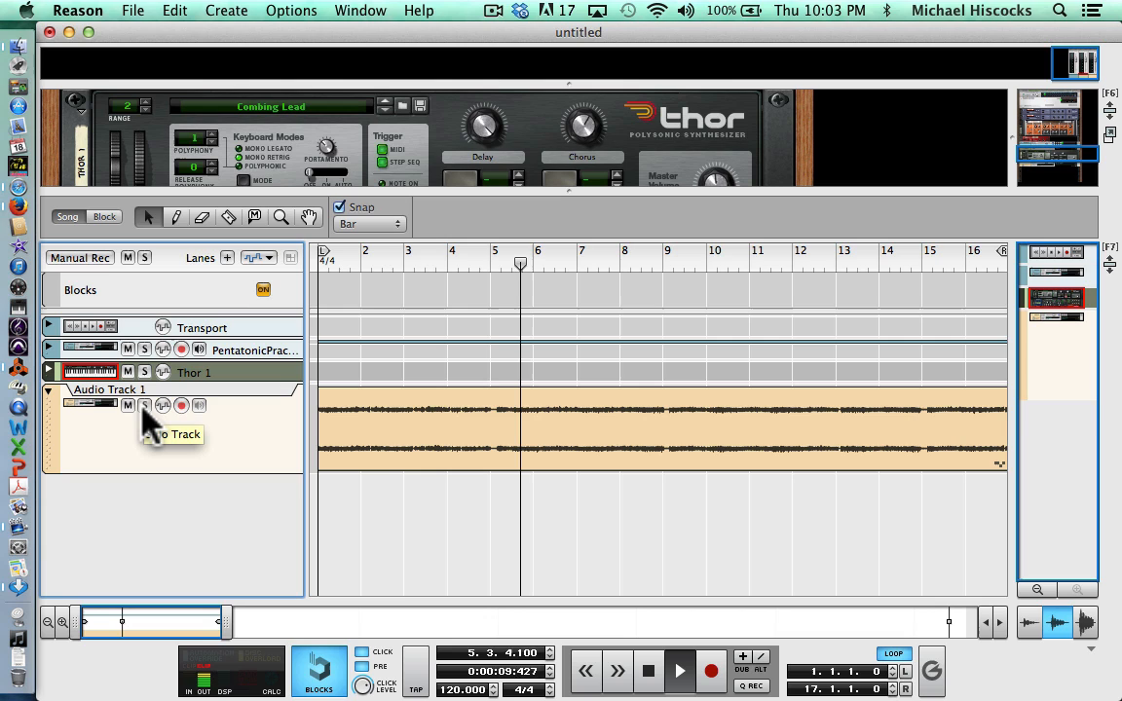
{"action": "key", "text": "space"}
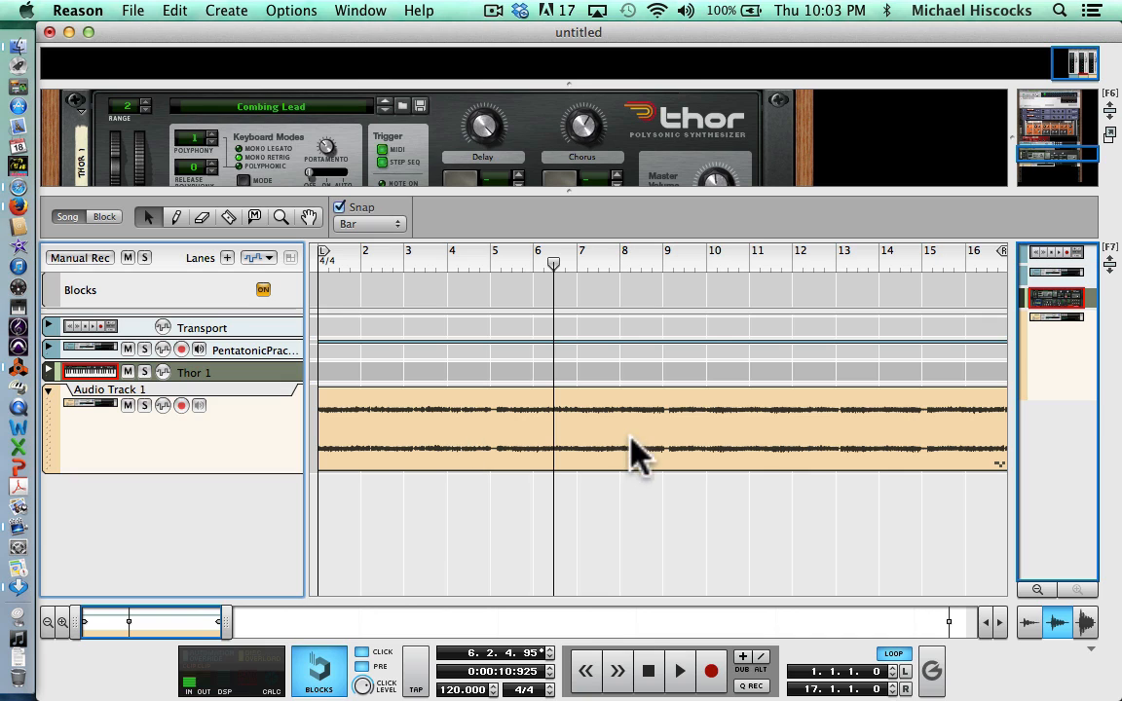
{"action": "left_click", "coordinate": [648, 676]}
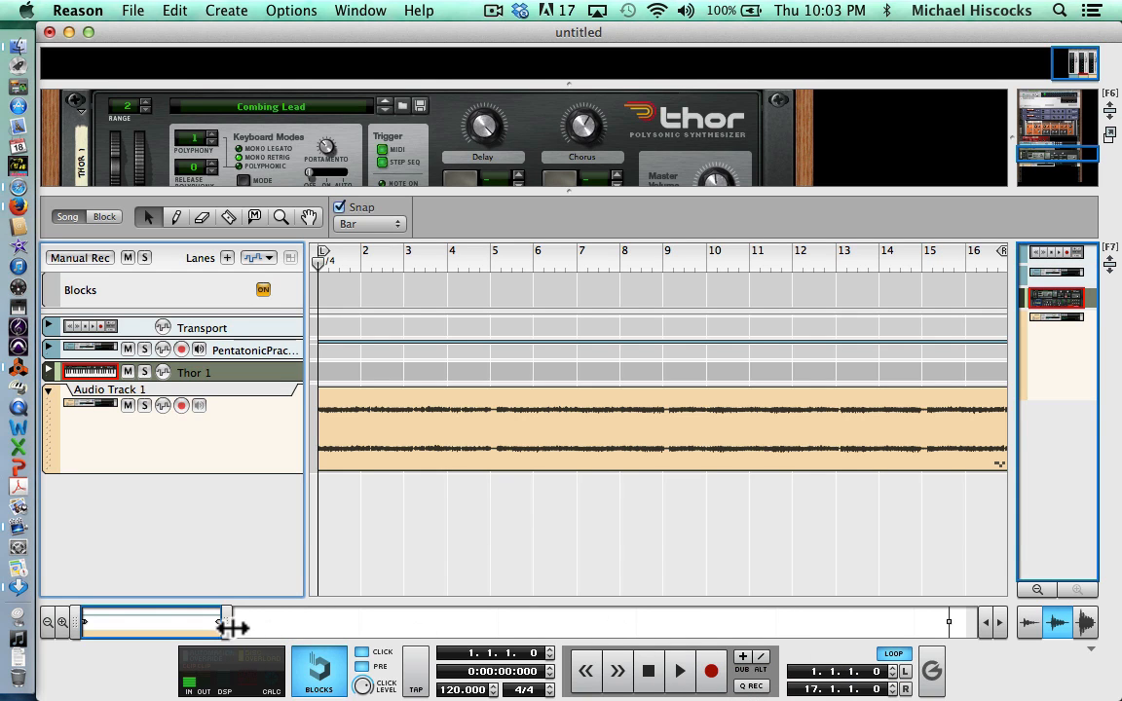
{"action": "left_click_drag", "start_coordinate": [228, 624], "coordinate": [233, 624]}
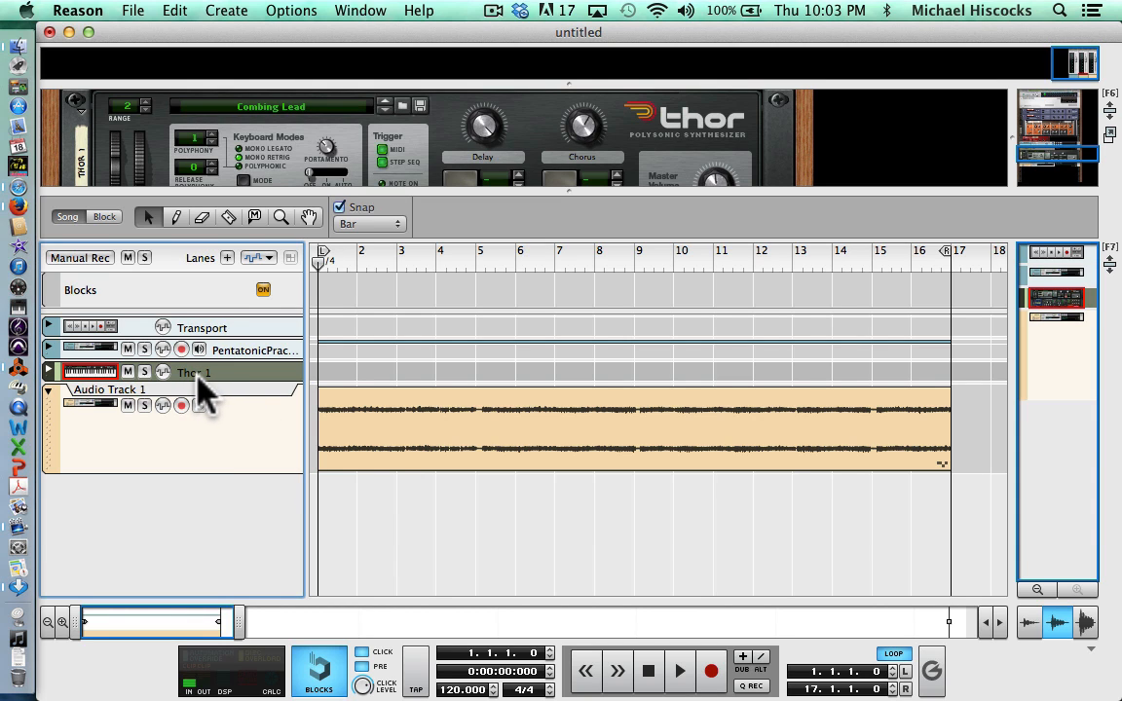
Step: Unfold the Thor 1 track to view its lane, and fold it again
{"action": "left_click", "coordinate": [49, 371]}
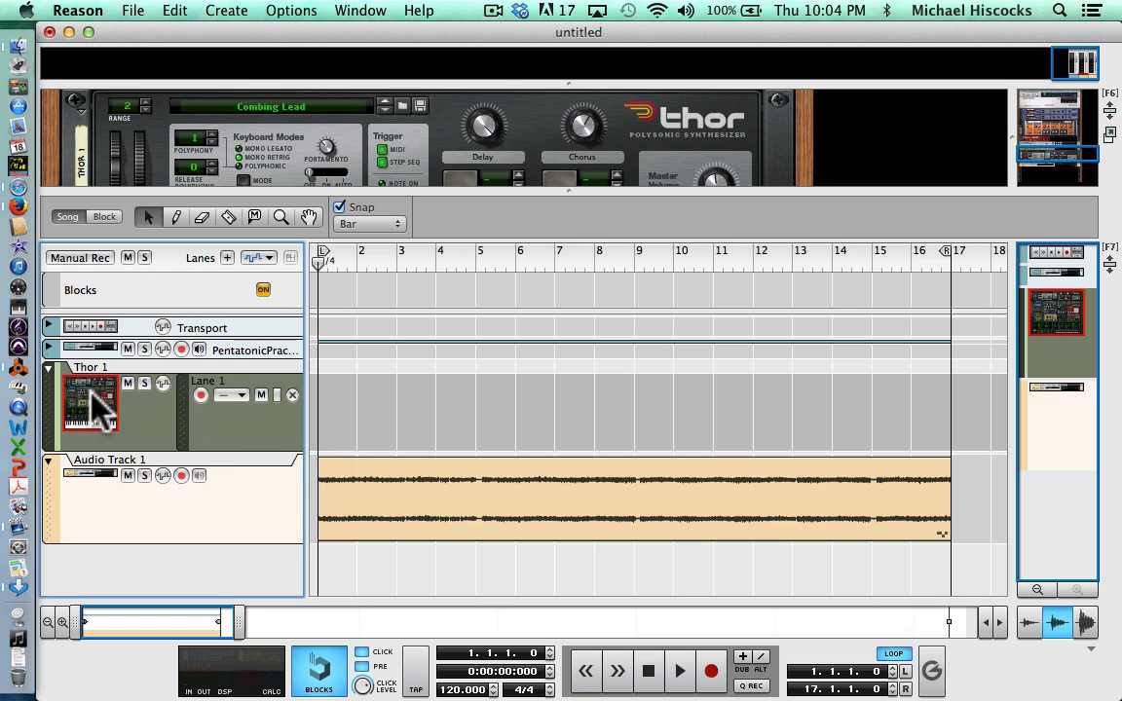
{"action": "left_click", "coordinate": [47, 368]}
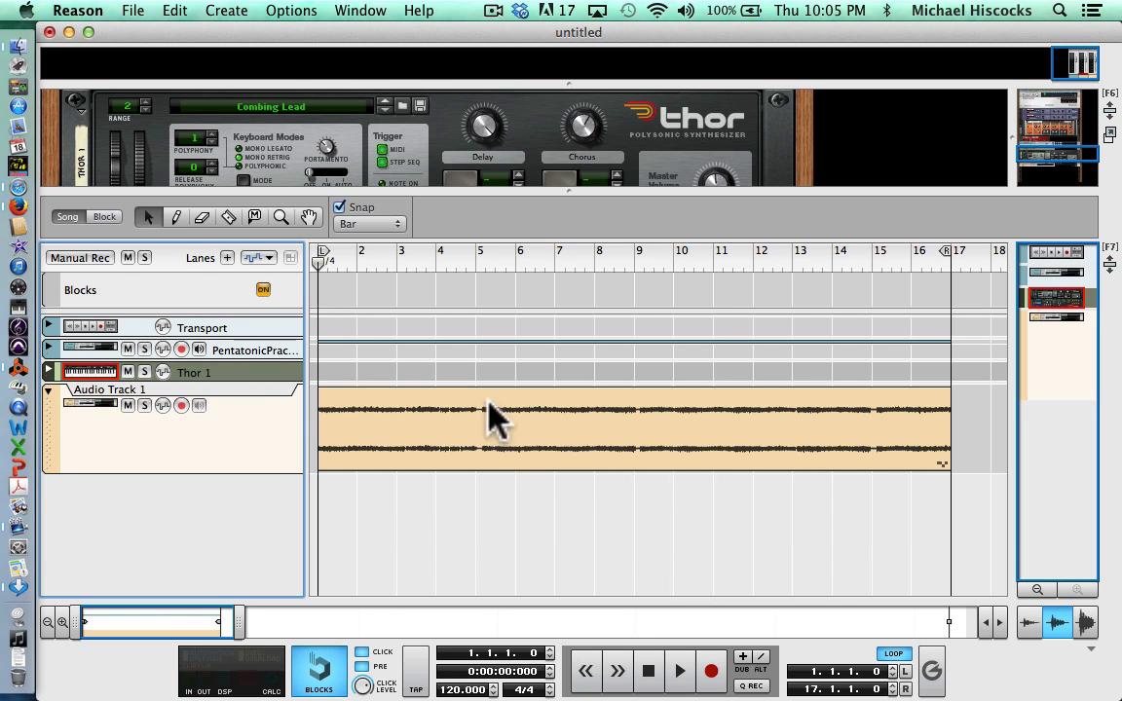
Step: Open Audio Track 1's recorded clip for comp editing and look through all of its takes
{"action": "left_click", "coordinate": [487, 431]}
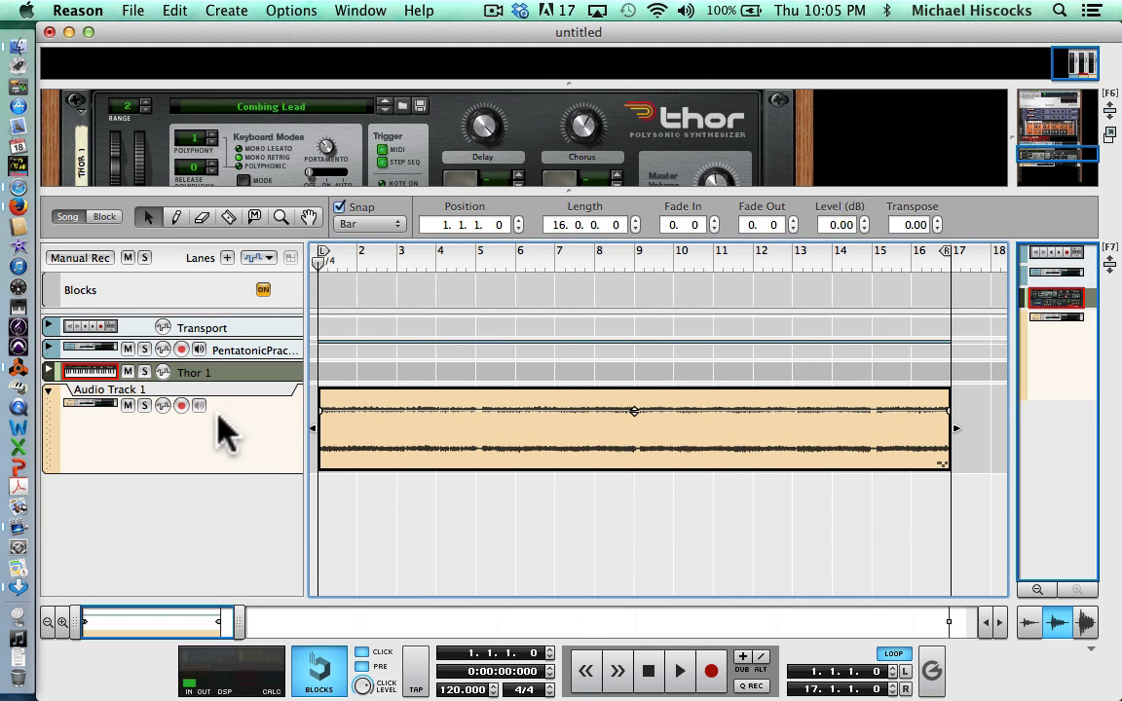
{"action": "double_click", "coordinate": [515, 426]}
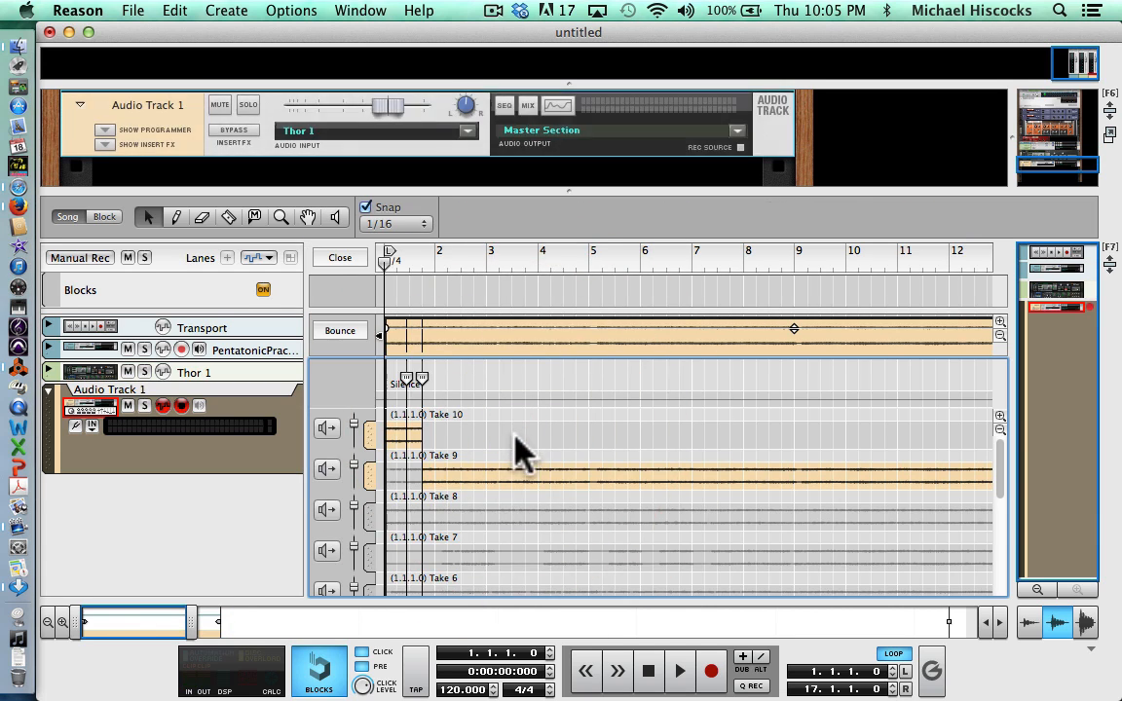
{"action": "scroll", "coordinate": [494, 425], "scroll_direction": "down", "scroll_amount": 1}
{"action": "scroll", "coordinate": [495, 425], "scroll_direction": "down", "scroll_amount": 5}
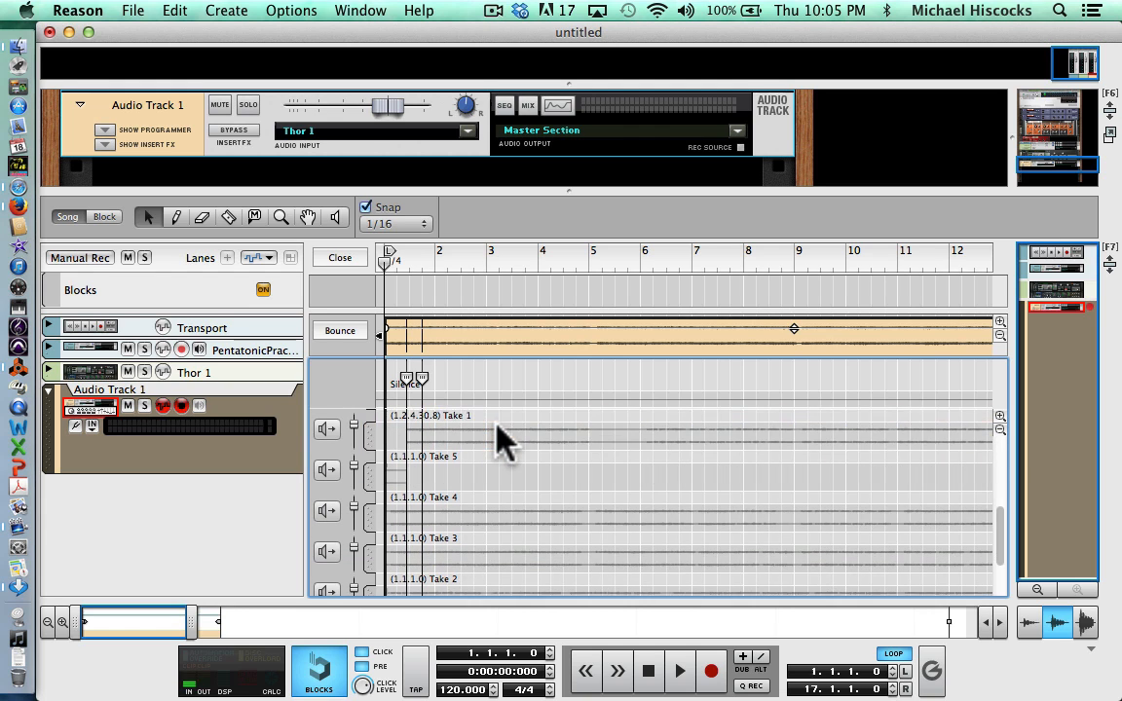
{"action": "scroll", "coordinate": [497, 423], "scroll_direction": "up", "scroll_amount": 3}
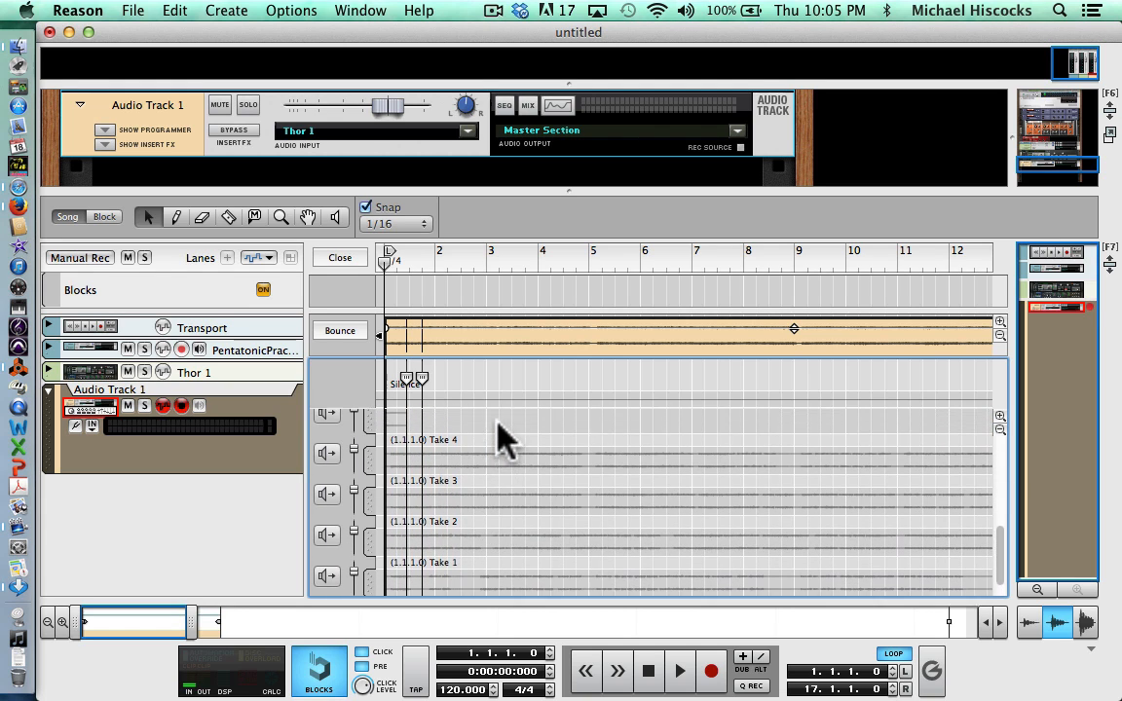
{"action": "scroll", "coordinate": [497, 438], "scroll_direction": "up", "scroll_amount": 4}
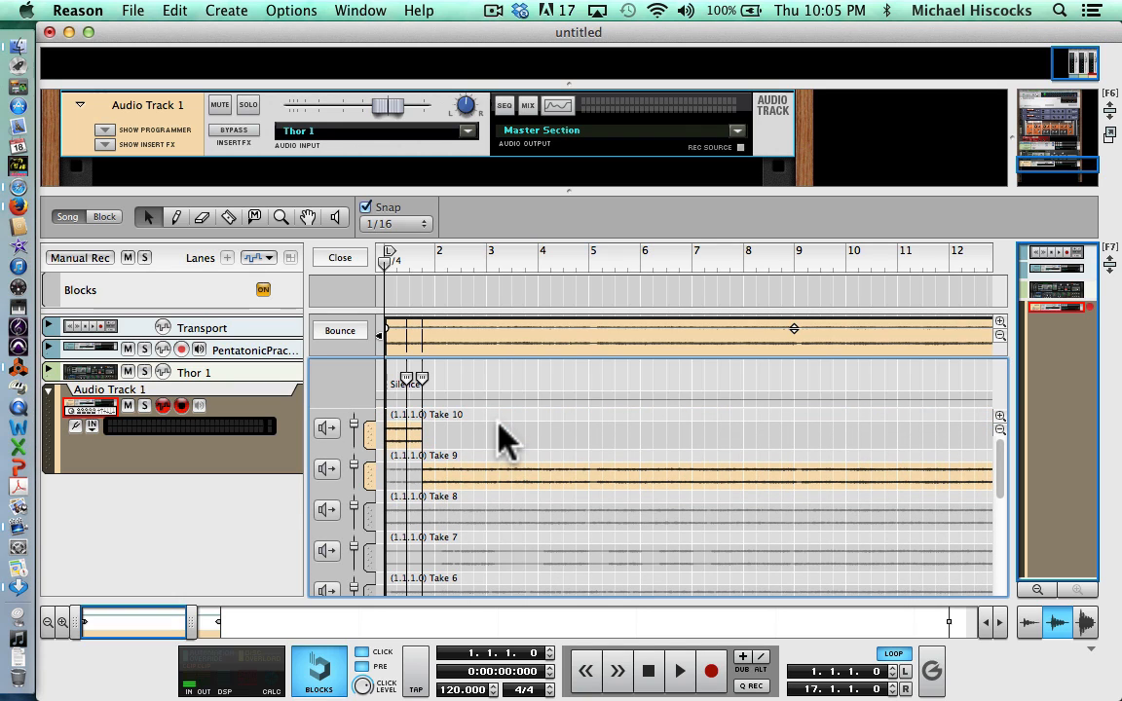
Step: Make Take 8 the source of the comp's last segment, and razor in Take 10 from 2.3.3 to about mid-bar 4
{"action": "left_click", "coordinate": [376, 516]}
{"action": "left_click", "coordinate": [435, 526]}
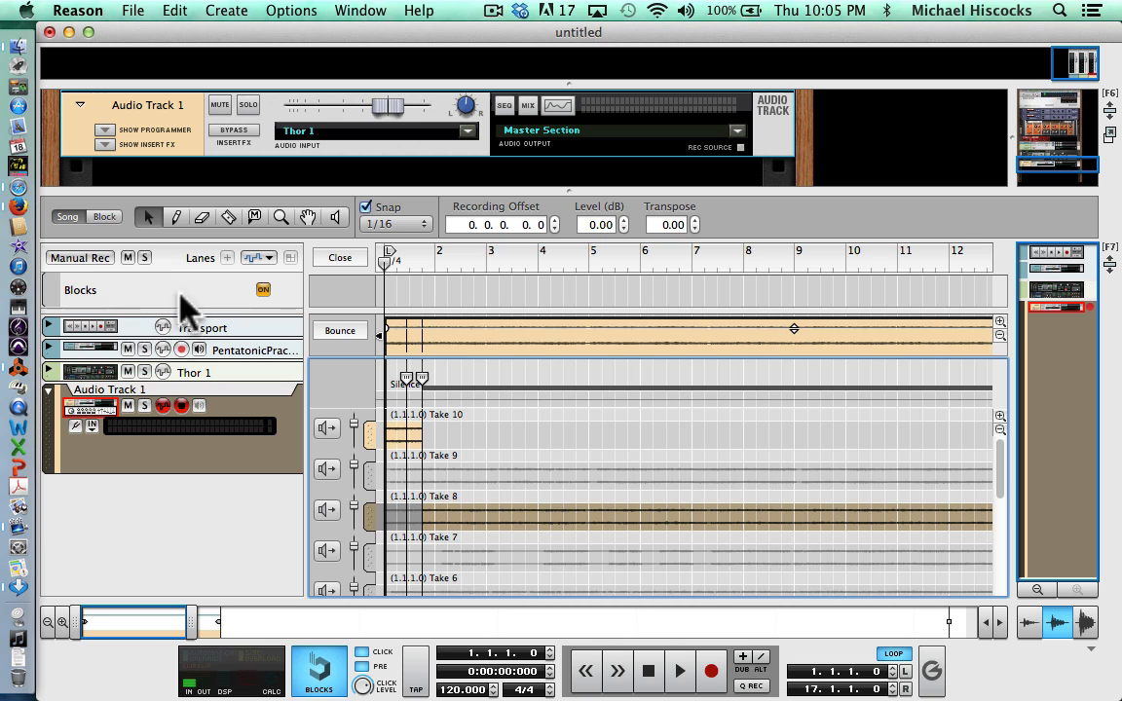
{"action": "left_click", "coordinate": [226, 218]}
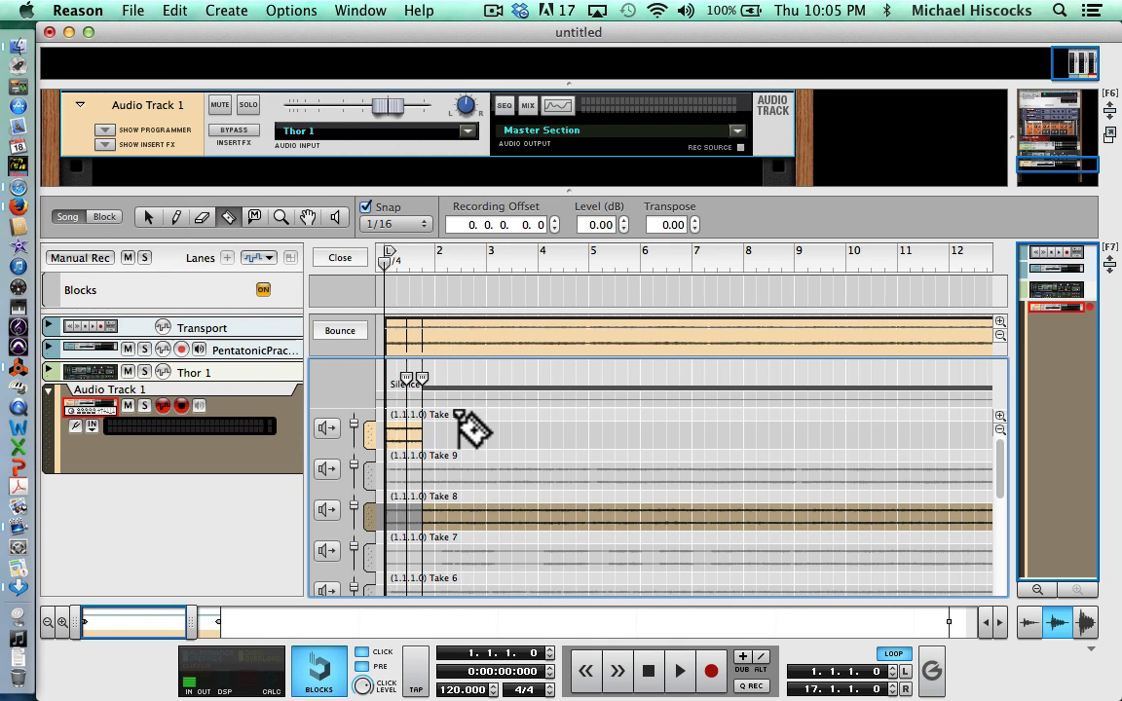
{"action": "left_click_drag", "start_coordinate": [467, 433], "coordinate": [566, 433]}
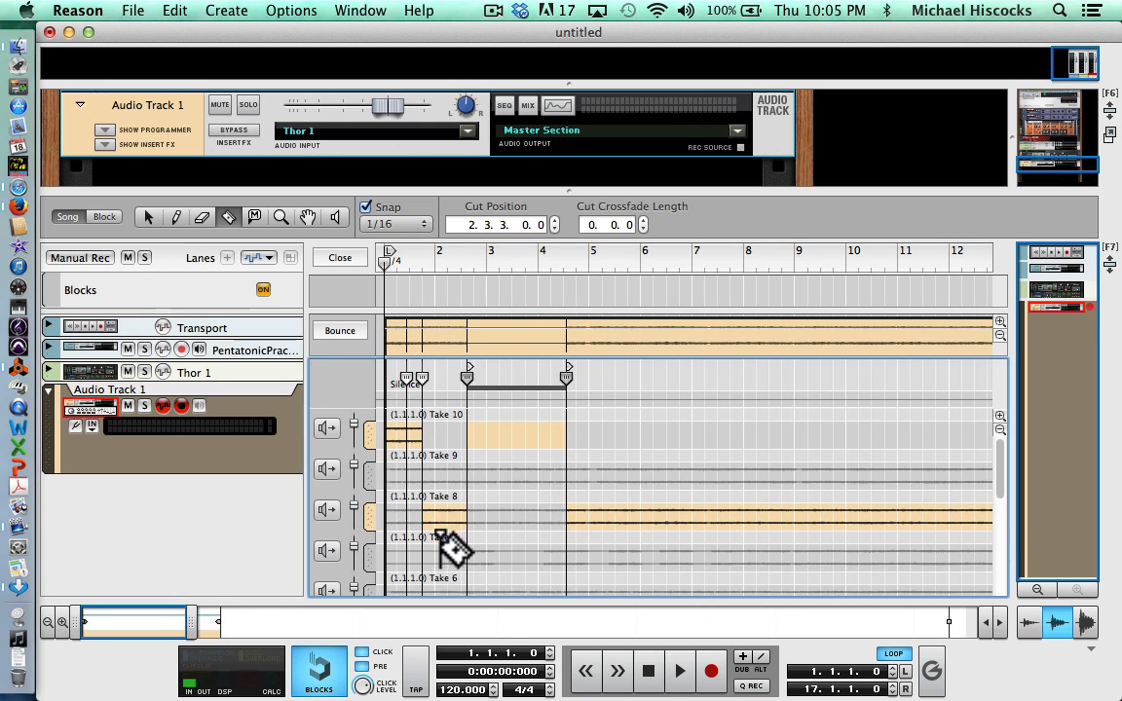
Step: Comp in three Take 7 segments, from 2.1.4 to late bar 3, early bar 5 to early bar 7, and 8.4.1 to bar 10
{"action": "left_click_drag", "start_coordinate": [452, 557], "coordinate": [531, 555]}
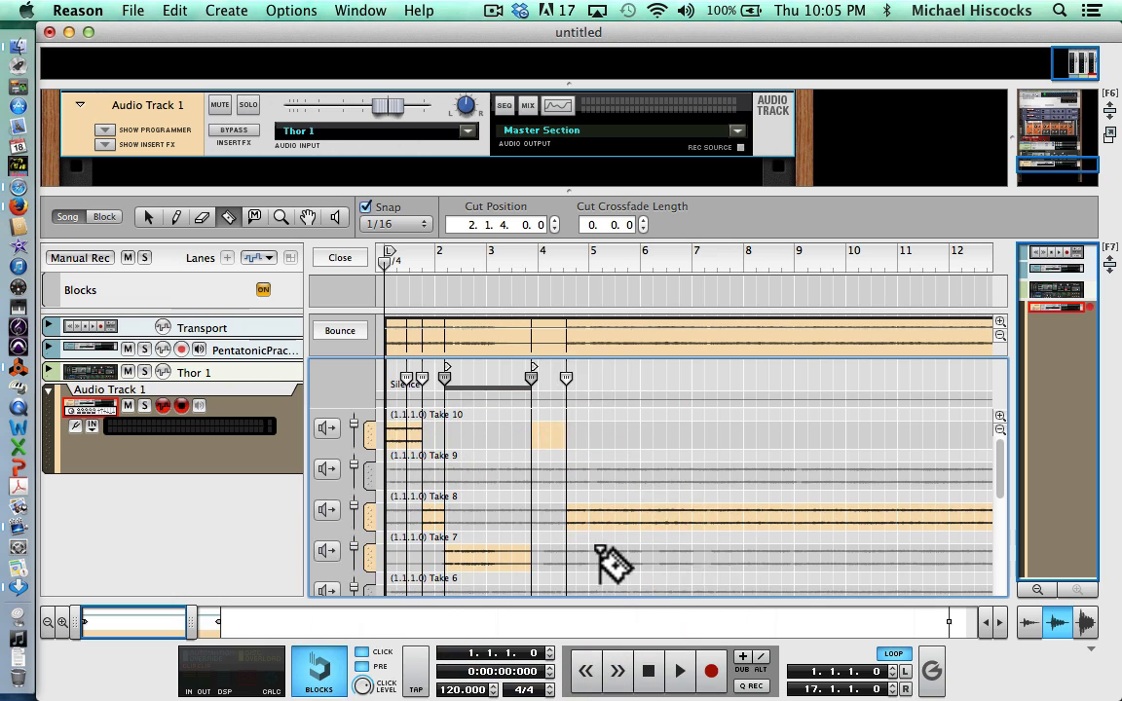
{"action": "left_click_drag", "start_coordinate": [602, 549], "coordinate": [707, 550]}
{"action": "left_click_drag", "start_coordinate": [781, 552], "coordinate": [867, 569]}
Step: Comp in the Take 1 row starting at 1.2.4.30.8 from 3.4.4 to early bar 5, and Take 4 from 7.2.2 to late bar 8
{"action": "scroll", "coordinate": [649, 526], "scroll_direction": "down", "scroll_amount": 2}
{"action": "scroll", "coordinate": [633, 530], "scroll_direction": "down", "scroll_amount": 1}
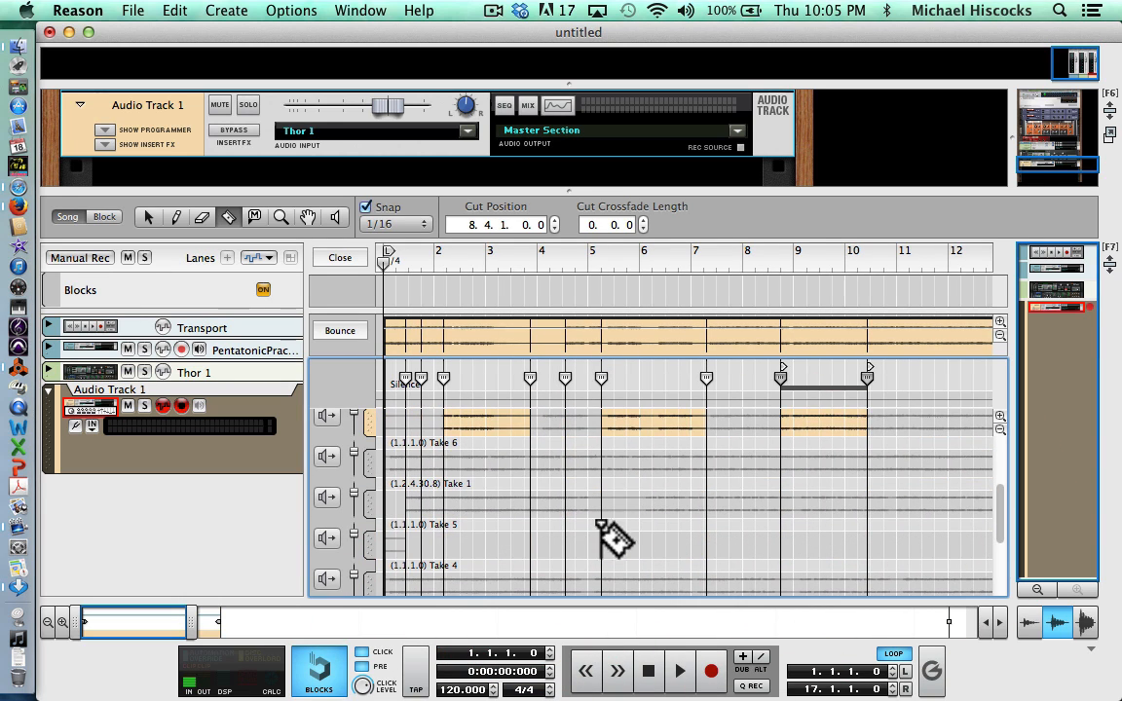
{"action": "left_click_drag", "start_coordinate": [534, 506], "coordinate": [607, 512]}
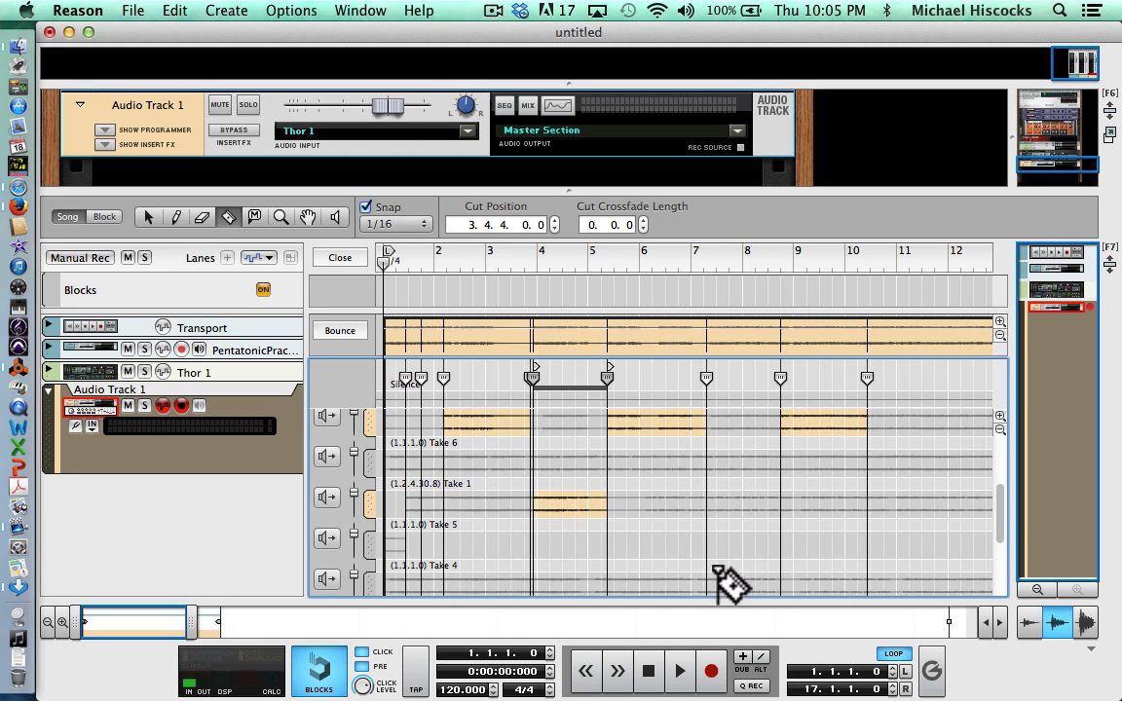
{"action": "left_click_drag", "start_coordinate": [719, 584], "coordinate": [780, 584]}
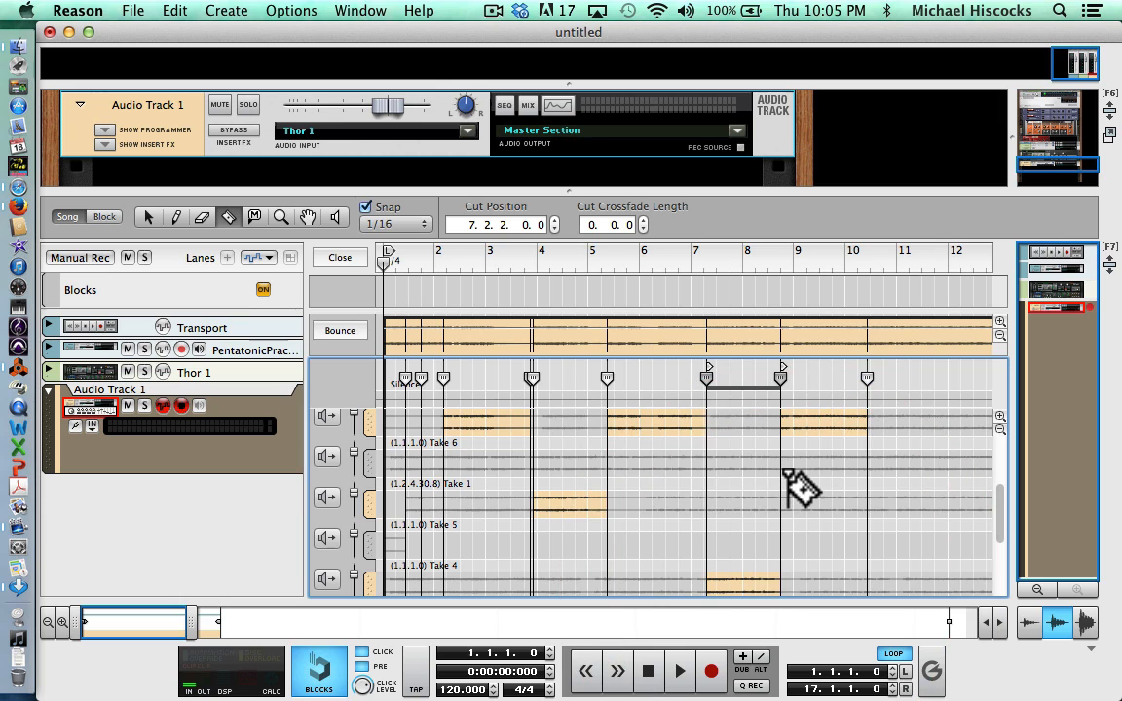
Step: Comp in two segments of the lowest Take 1 row, from 3.3.3 to early bar 5 and from 10.2.2 to early bar 11
{"action": "scroll", "coordinate": [770, 472], "scroll_direction": "up", "scroll_amount": 1}
{"action": "scroll", "coordinate": [779, 472], "scroll_direction": "down", "scroll_amount": 3}
{"action": "scroll", "coordinate": [785, 477], "scroll_direction": "down", "scroll_amount": 3}
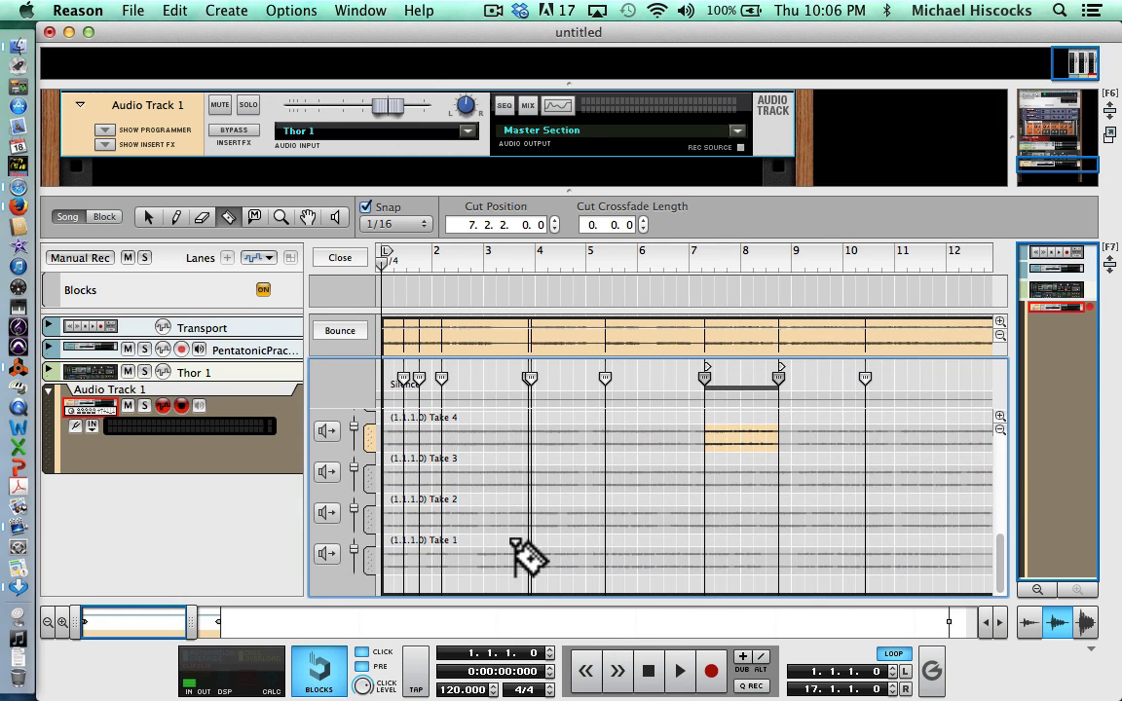
{"action": "left_click_drag", "start_coordinate": [515, 542], "coordinate": [593, 563]}
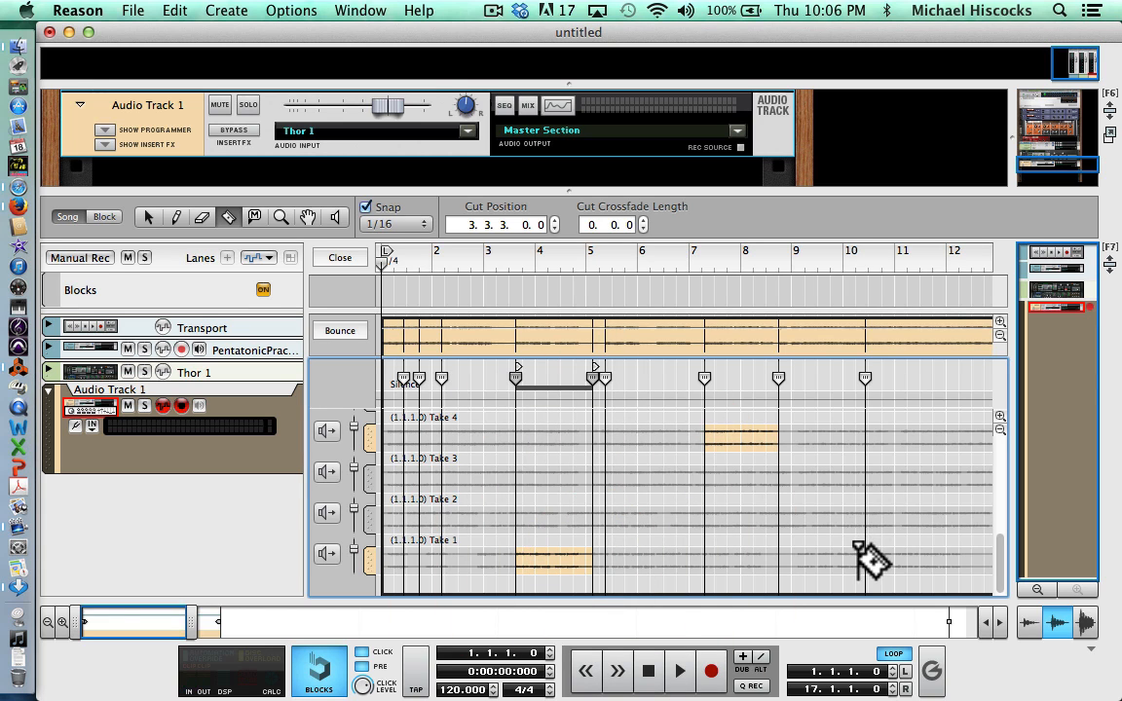
{"action": "left_click_drag", "start_coordinate": [859, 544], "coordinate": [912, 547]}
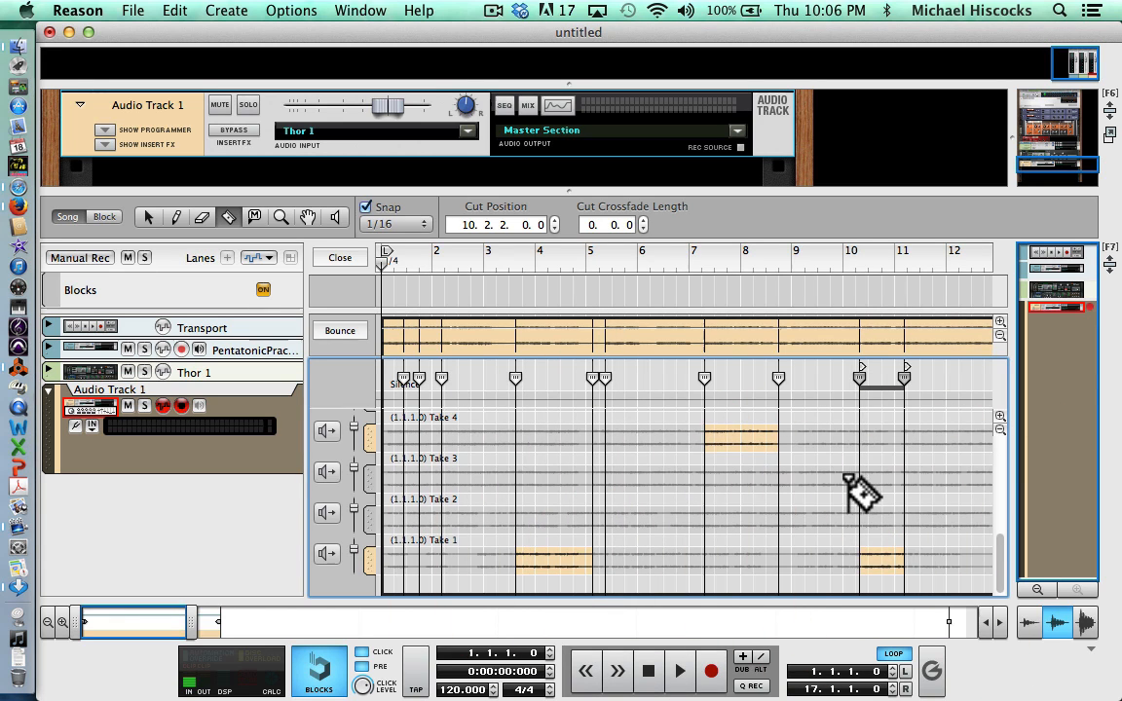
Step: Comp in the Take 1 row starting at 1.2.4.30.8 from early bar 11 to 14.4.4, and Silence from there to the clip's end
{"action": "scroll", "coordinate": [864, 492], "scroll_direction": "up", "scroll_amount": 3}
{"action": "scroll", "coordinate": [850, 479], "scroll_direction": "up", "scroll_amount": 3}
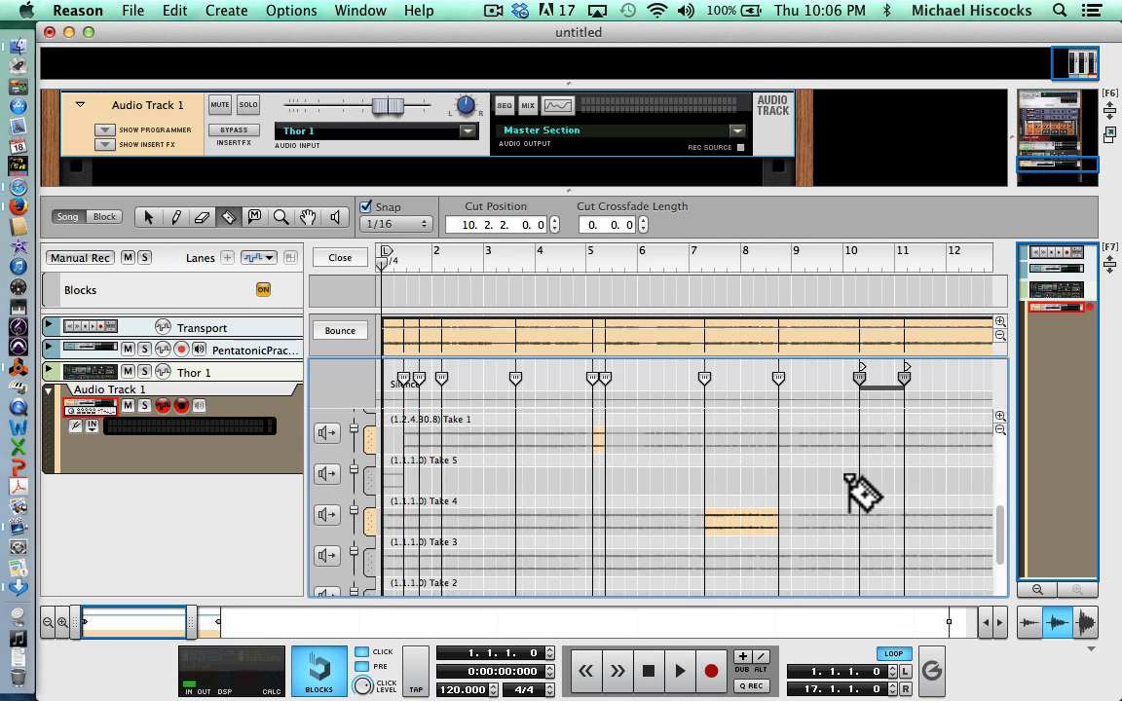
{"action": "left_click_drag", "start_coordinate": [911, 451], "coordinate": [979, 453]}
{"action": "left_click_drag", "start_coordinate": [874, 391], "coordinate": [996, 397]}
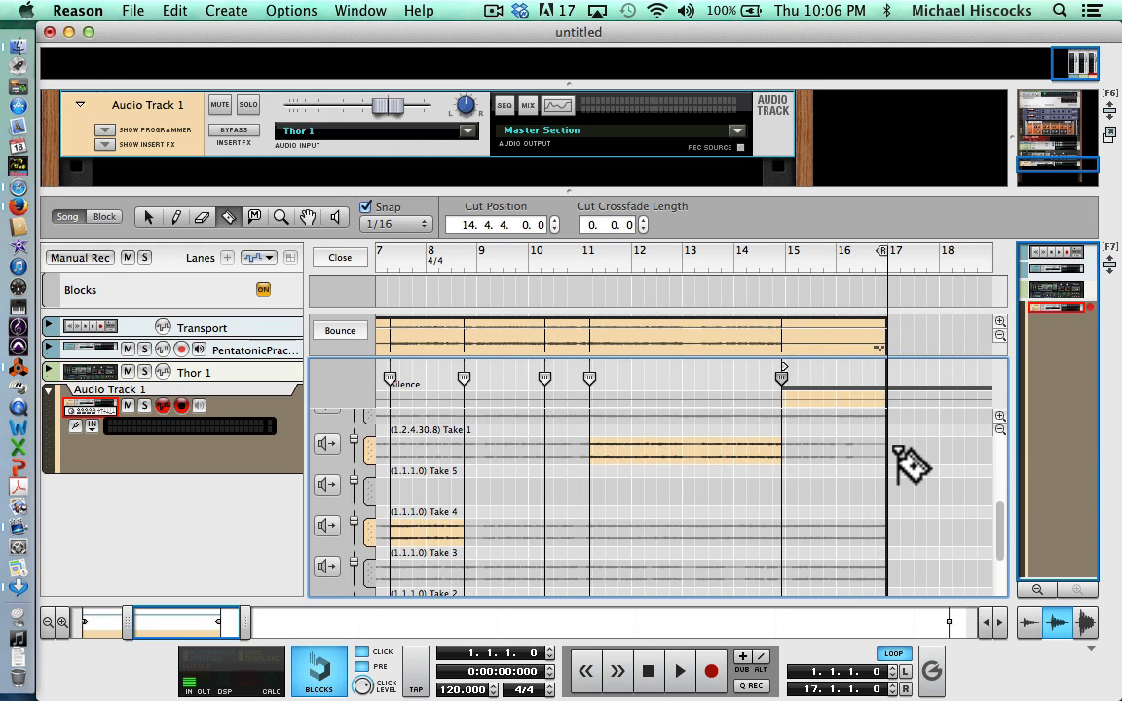